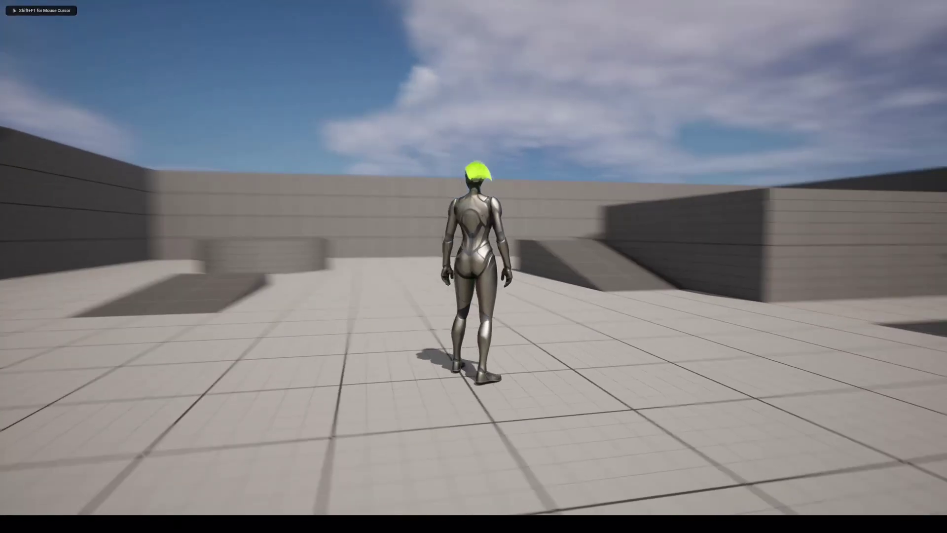
Run and jump the character around the ThirdPersonMap arena during a test play
{"action": "key", "text": "w"}
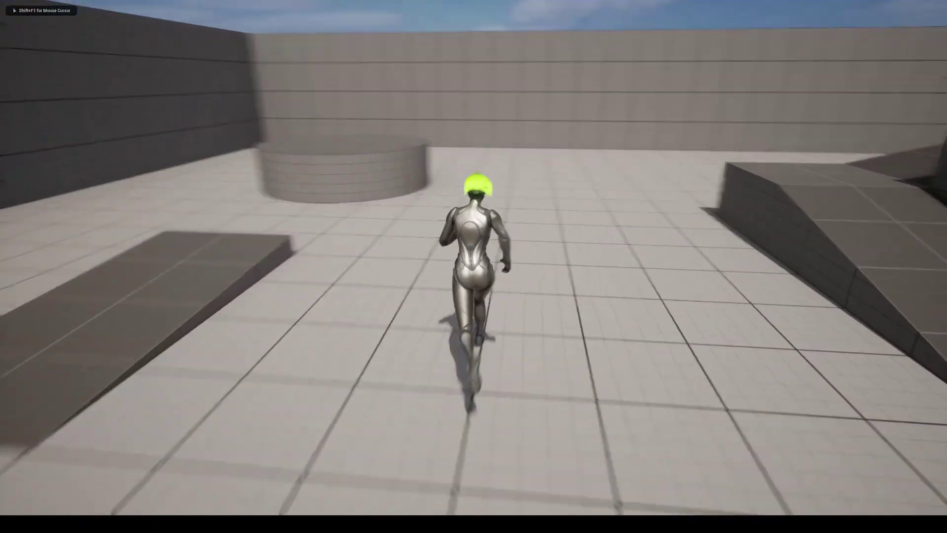
{"action": "key", "text": "space"}
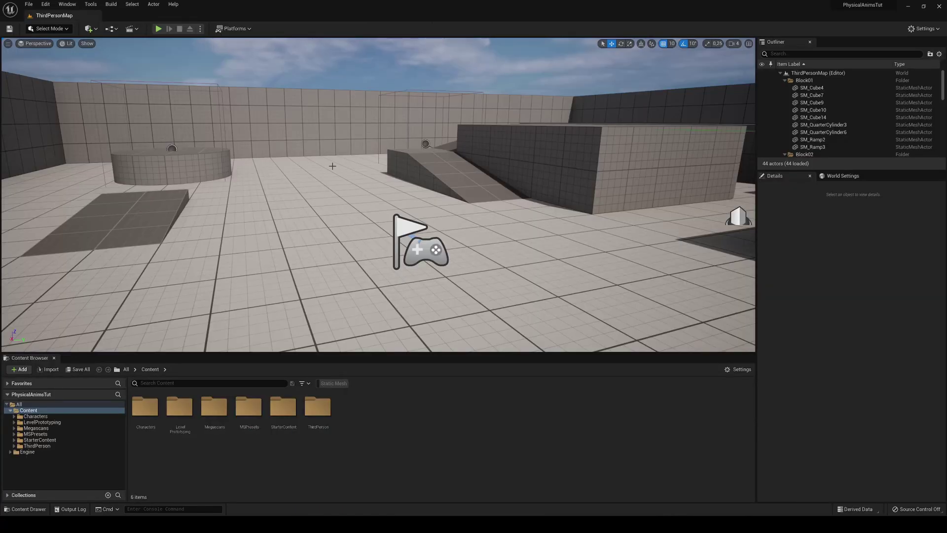
Search the plugins for 'groom', enable Groom and Alembic Groom Importer, and close the Plugins window
{"action": "left_click", "coordinate": [45, 4]}
{"action": "left_click", "coordinate": [75, 120]}
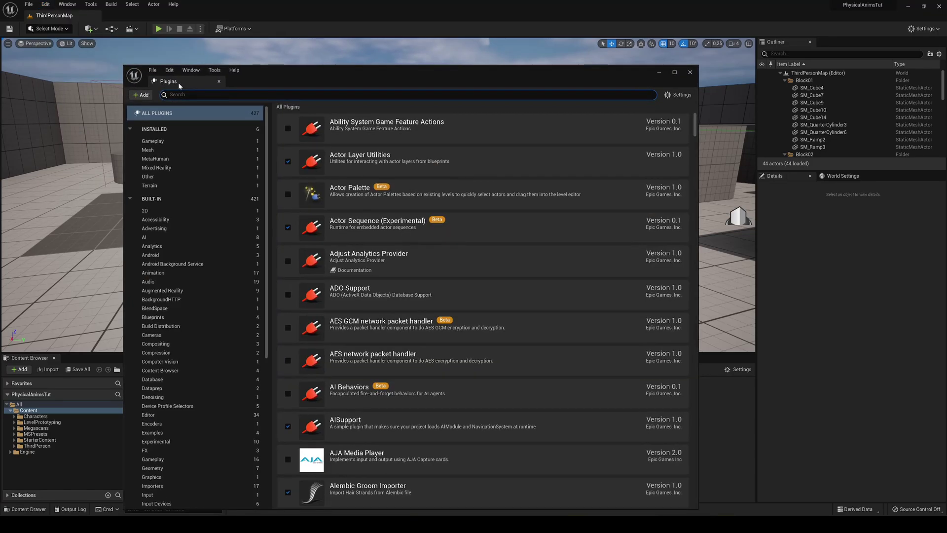
{"action": "type", "text": "groom"}
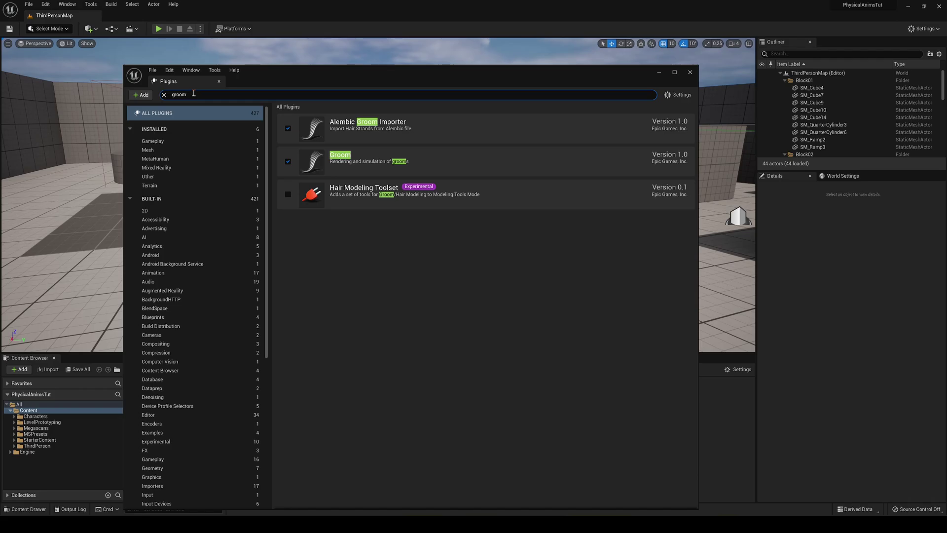
{"action": "left_click", "coordinate": [288, 162]}
{"action": "left_click", "coordinate": [288, 128]}
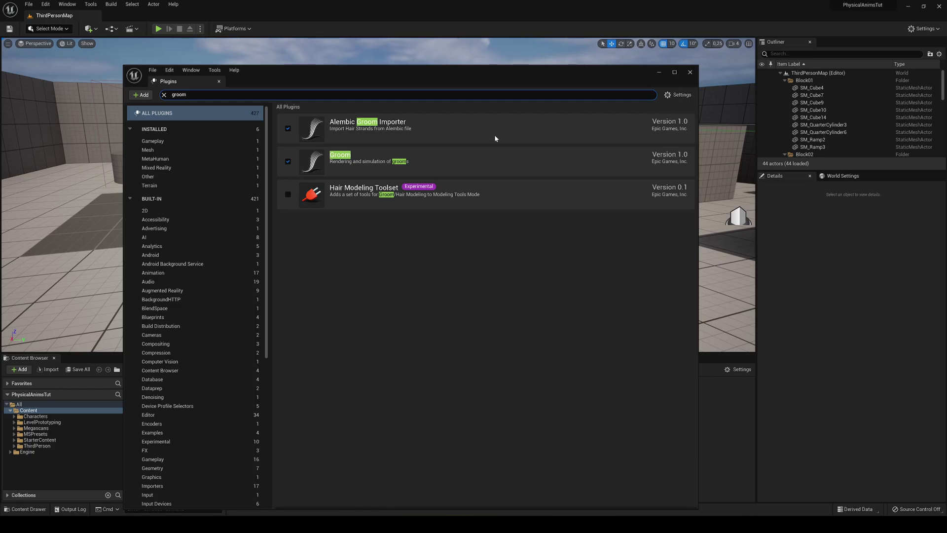
{"action": "left_click", "coordinate": [690, 72]}
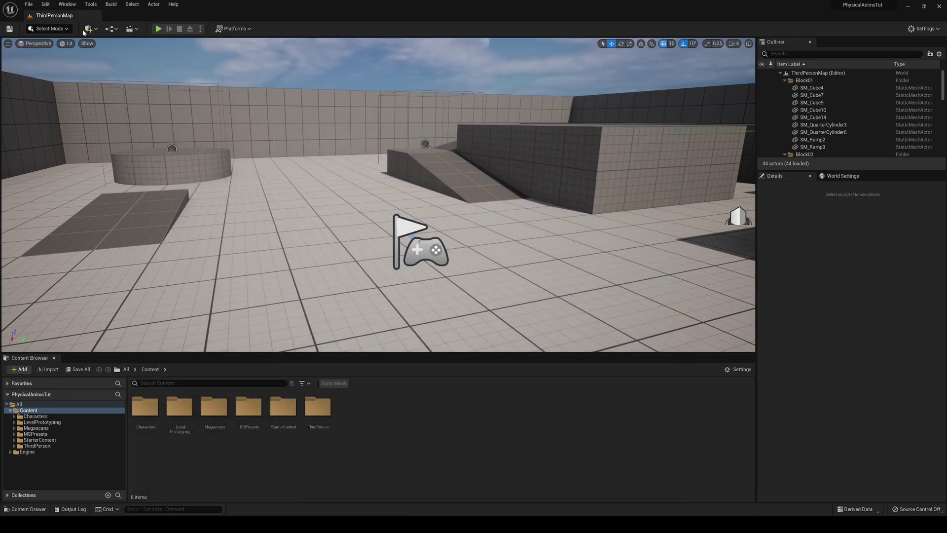
{"action": "left_click", "coordinate": [47, 4]}
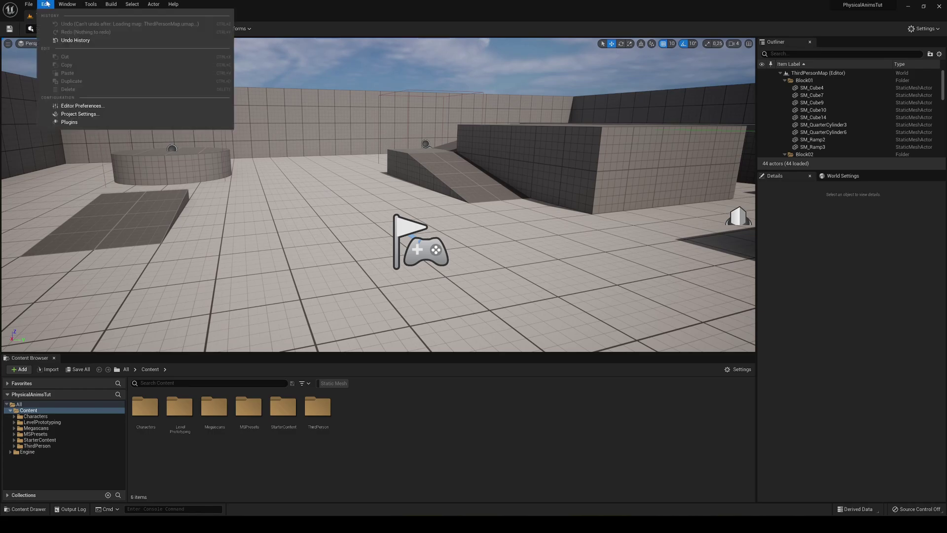
{"action": "left_click", "coordinate": [66, 113]}
{"action": "type", "text": "skin"}
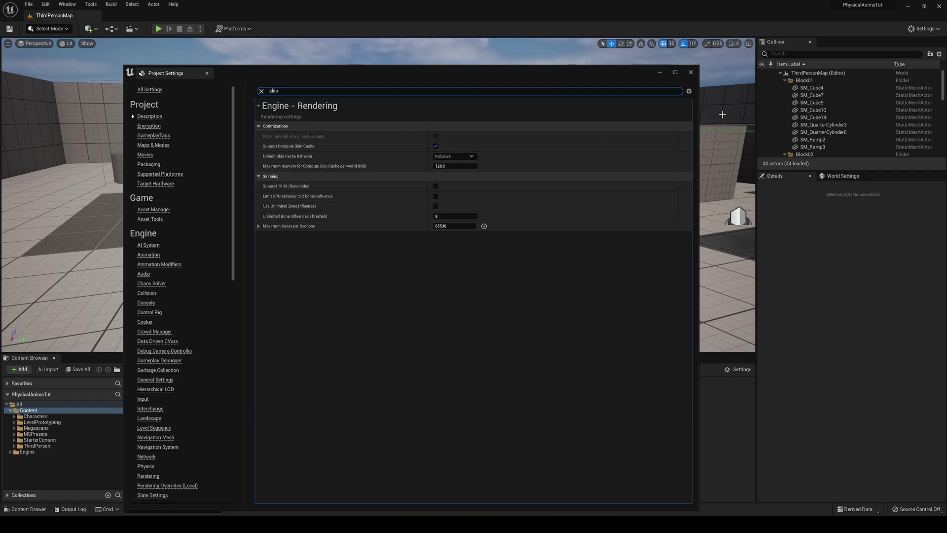
{"action": "left_click", "coordinate": [691, 73]}
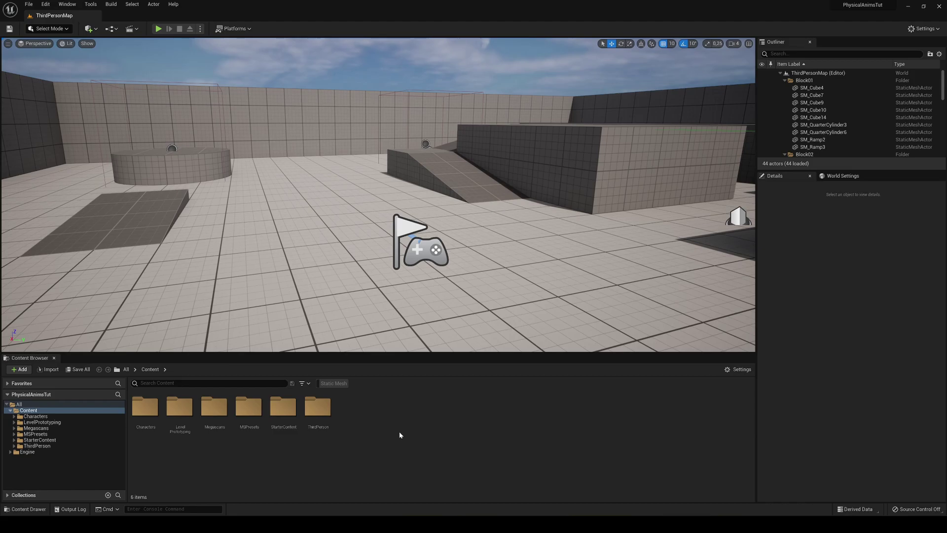
Open BP_ThirdPersonCharacter from ThirdPerson > Blueprints and browse to its SKM_Quinn_Simple skeletal mesh
{"action": "double_click", "coordinate": [318, 409]}
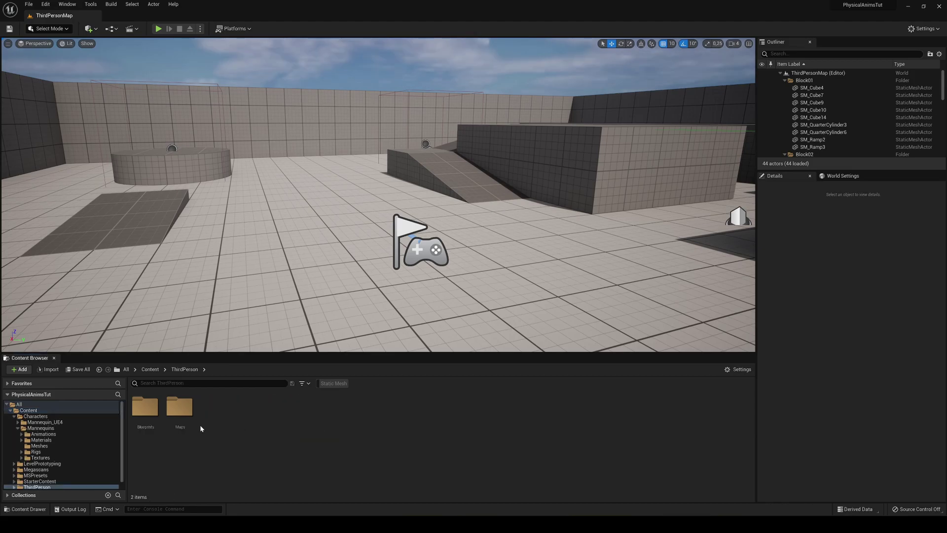
{"action": "left_click", "coordinate": [150, 421]}
{"action": "key", "text": "Return"}
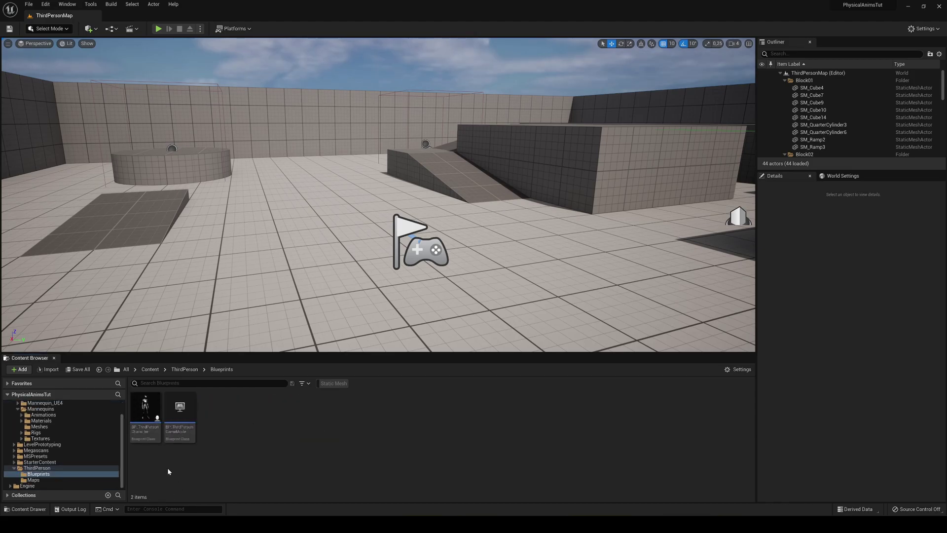
{"action": "left_click", "coordinate": [145, 405]}
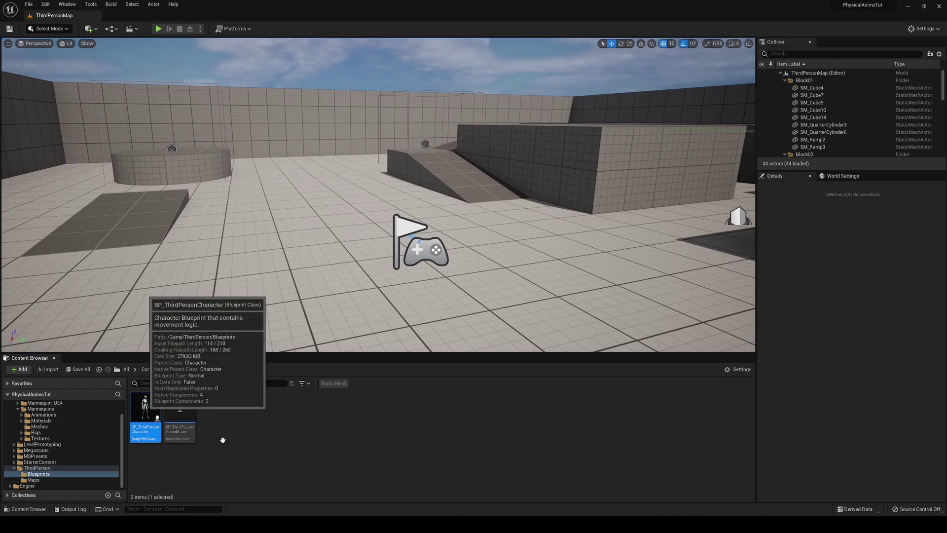
{"action": "key", "text": "Return"}
{"action": "left_click", "coordinate": [58, 102]}
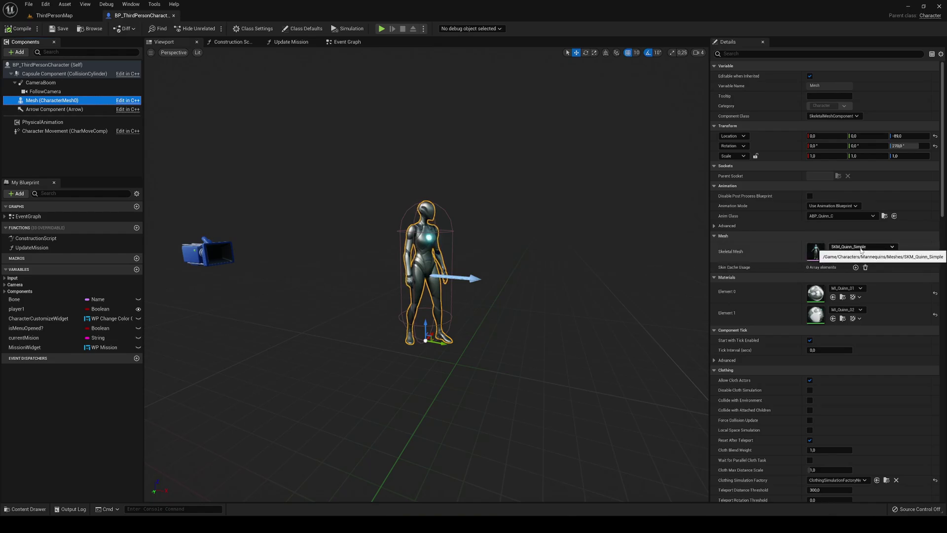
{"action": "left_click", "coordinate": [844, 256]}
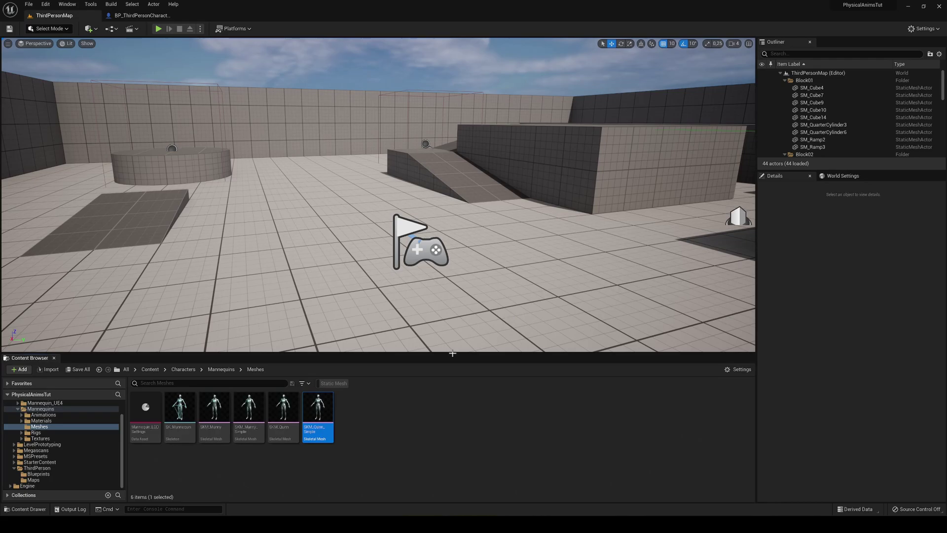
Export SKM_Quinn_Simple as SKM_Quinn_Simple.FBX to Downloads using the default FBX export options
{"action": "right_click", "coordinate": [318, 415]}
{"action": "mouse_move", "coordinate": [359, 296]}
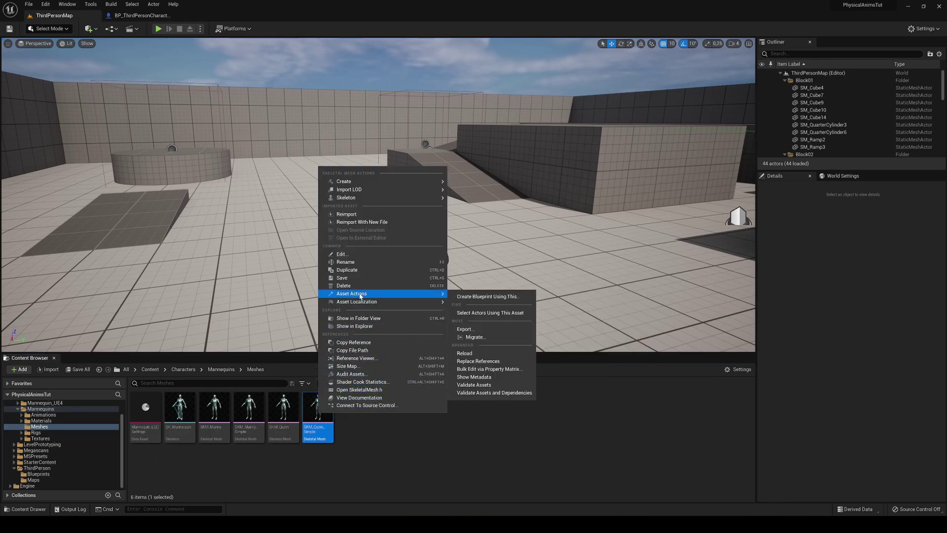
{"action": "left_click", "coordinate": [485, 330]}
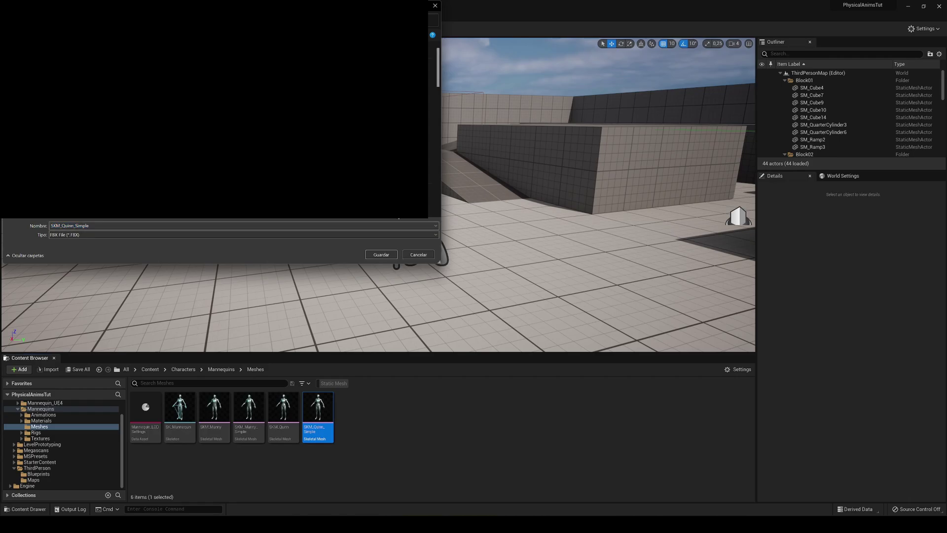
{"action": "left_click", "coordinate": [379, 254]}
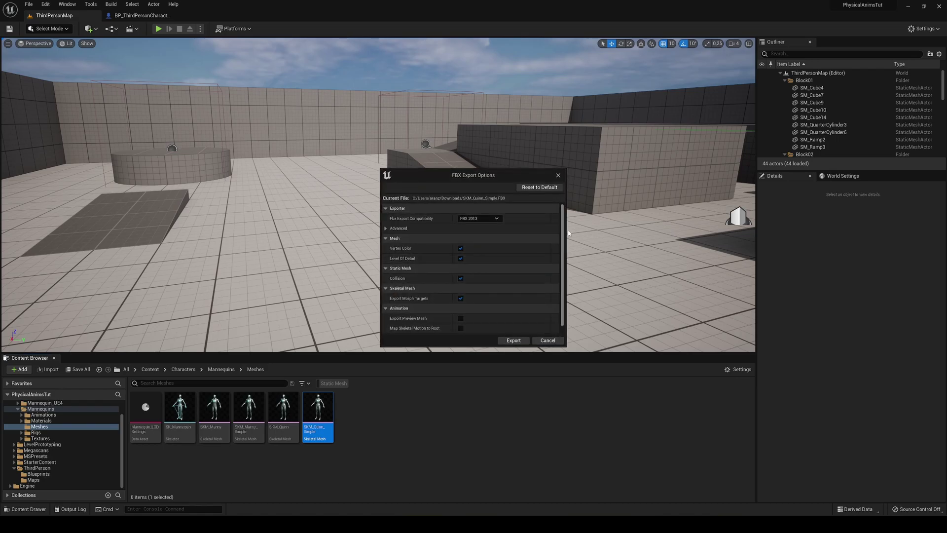
{"action": "scroll", "coordinate": [525, 274], "scroll_direction": "down", "scroll_amount": 1}
{"action": "scroll", "coordinate": [525, 274], "scroll_direction": "up", "scroll_amount": 1}
{"action": "scroll", "coordinate": [524, 259], "scroll_direction": "down", "scroll_amount": 1}
{"action": "scroll", "coordinate": [523, 263], "scroll_direction": "up", "scroll_amount": 1}
{"action": "scroll", "coordinate": [507, 308], "scroll_direction": "down", "scroll_amount": 1}
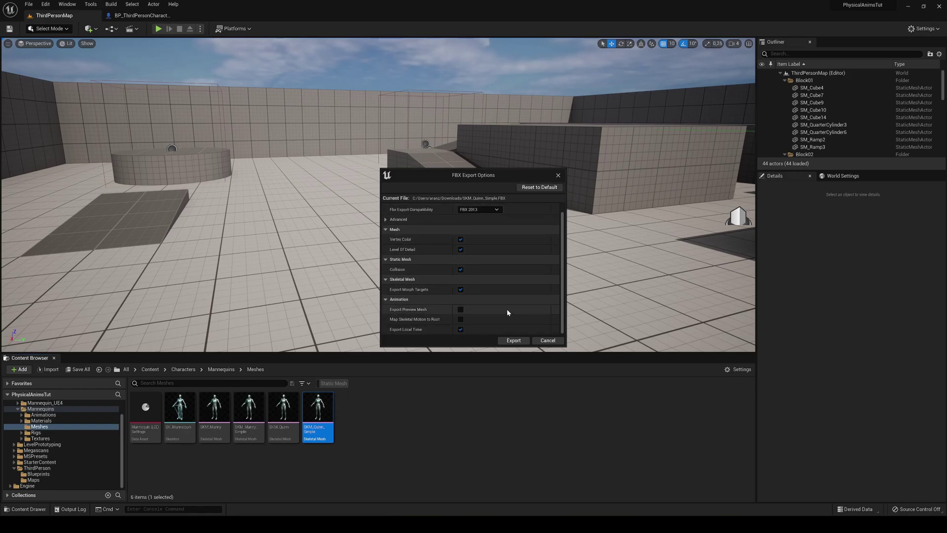
{"action": "left_click", "coordinate": [513, 340]}
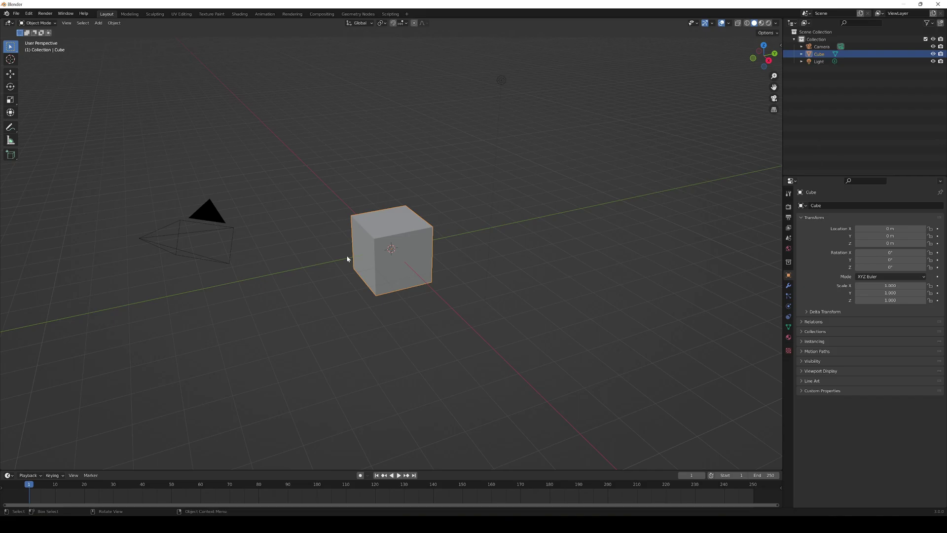
Delete the default camera, cube and light from the Blender scene
{"action": "left_click", "coordinate": [581, 107]}
{"action": "left_click_drag", "start_coordinate": [168, 80], "coordinate": [636, 293]}
{"action": "key", "text": "Delete"}
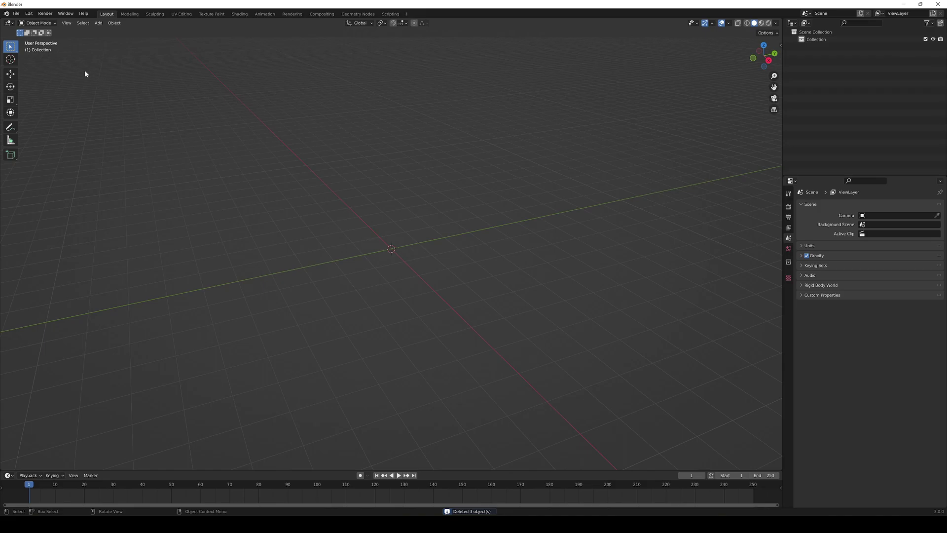
Import the SKM_Quinn_Simple FBX file and look around the imported character
{"action": "left_click", "coordinate": [16, 13]}
{"action": "mouse_move", "coordinate": [30, 113]}
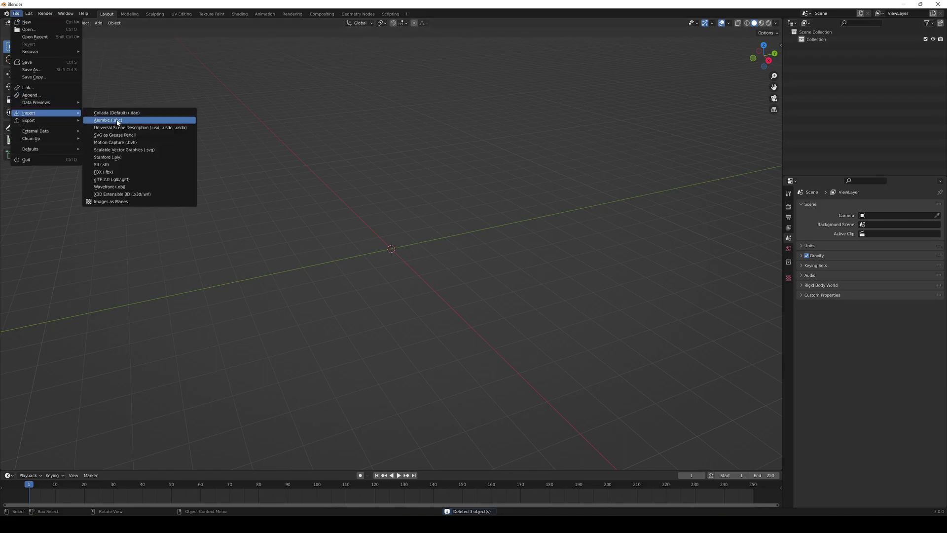
{"action": "left_click", "coordinate": [124, 176]}
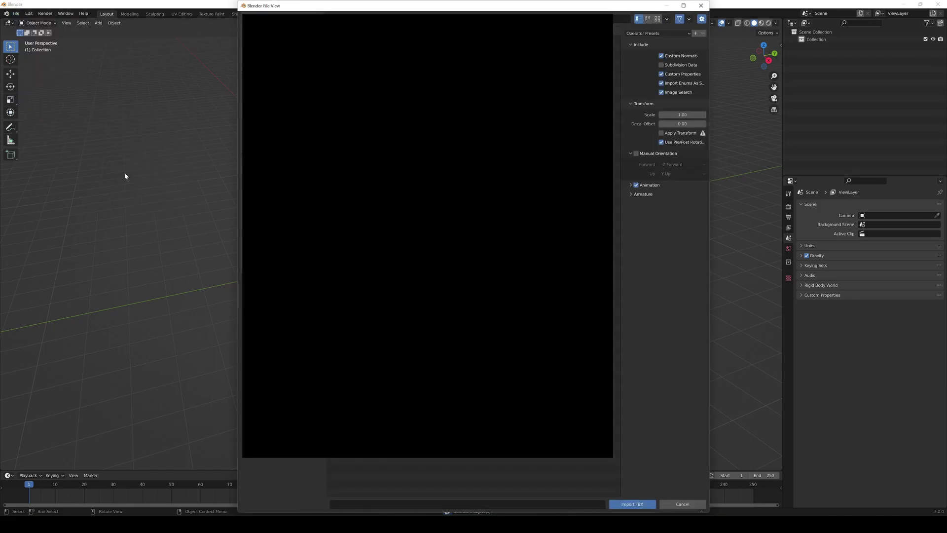
{"action": "left_click", "coordinate": [641, 503]}
{"action": "middle_click_drag", "start_coordinate": [534, 345], "coordinate": [479, 230]}
{"action": "scroll", "coordinate": [424, 235], "scroll_direction": "up", "scroll_amount": 3}
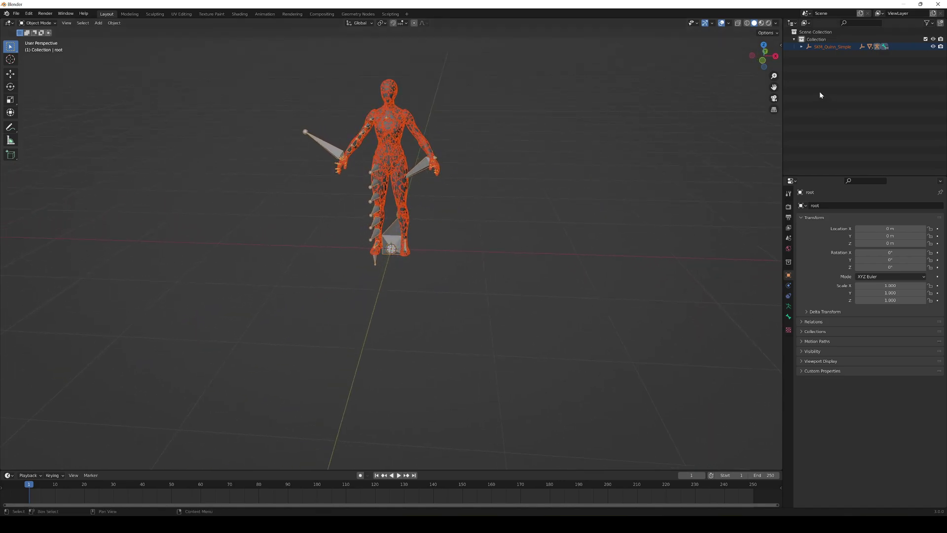
Expand the SKM_Quinn_Simple hierarchy in the Outliner to reveal the LodGroup and LOD0–LOD2 meshes
{"action": "left_click", "coordinate": [802, 47]}
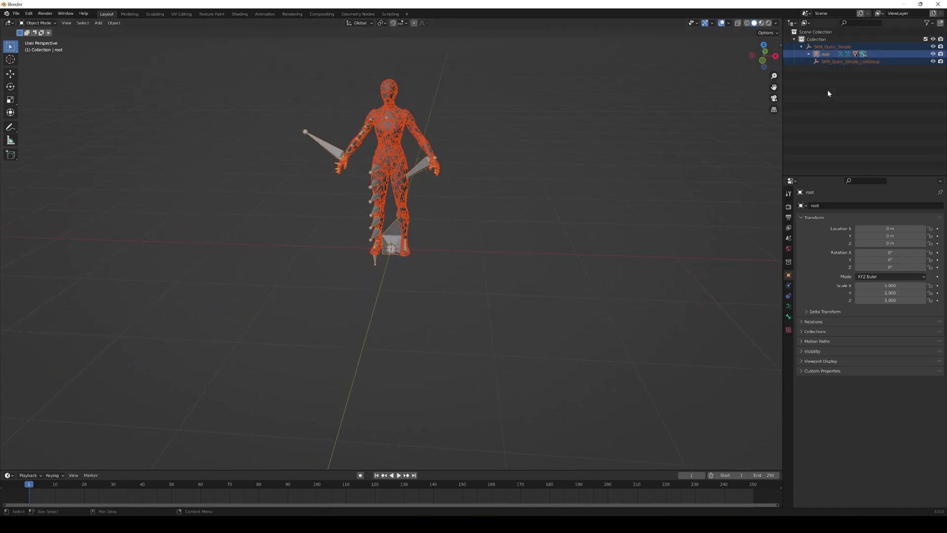
{"action": "left_click", "coordinate": [834, 62]}
{"action": "left_click", "coordinate": [808, 54]}
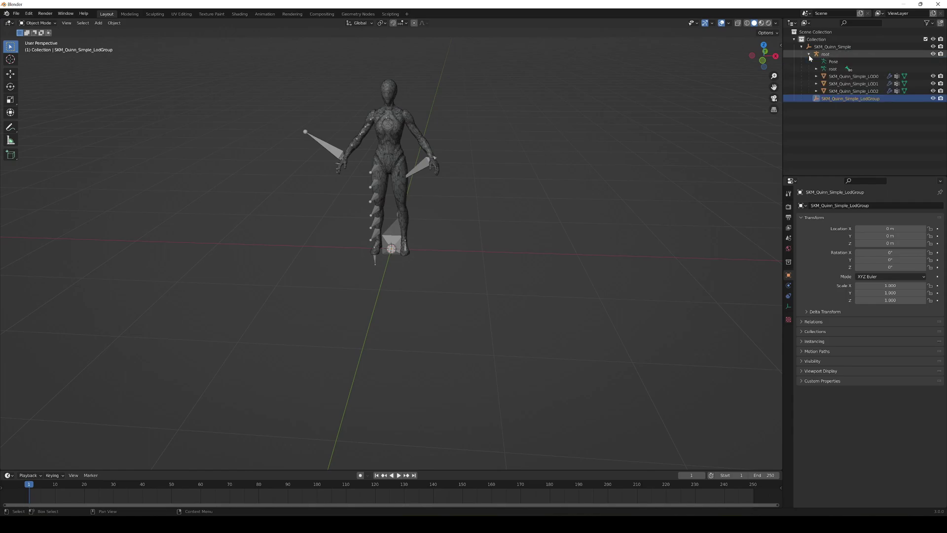
{"action": "left_click", "coordinate": [853, 77]}
{"action": "left_click", "coordinate": [853, 84]}
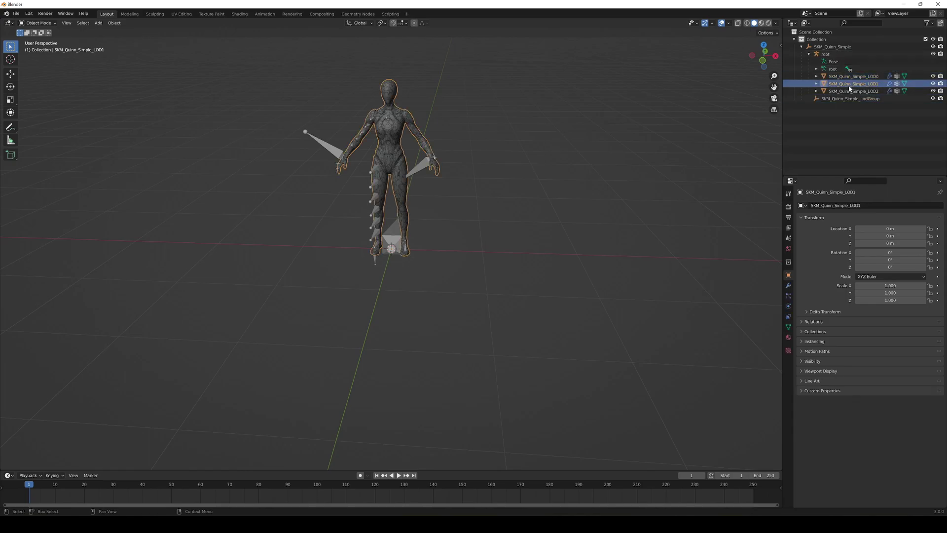
{"action": "left_click", "coordinate": [854, 92]}
{"action": "left_click", "coordinate": [857, 77]}
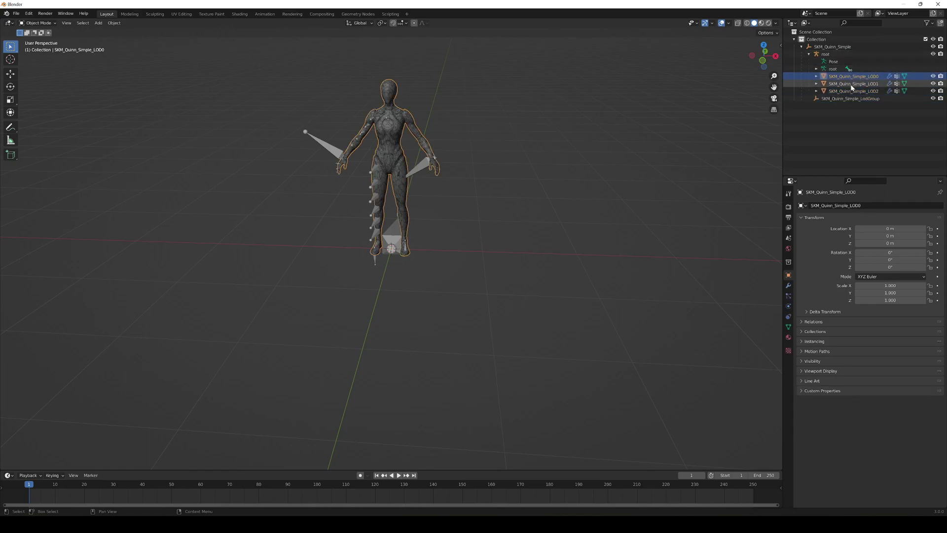
{"action": "left_click", "coordinate": [854, 84]}
{"action": "left_click", "coordinate": [852, 92]}
Delete SKM_Quinn_Simple_LOD2 and LOD1 in the Outliner, keeping LOD0 selected
{"action": "left_click", "coordinate": [853, 77]}
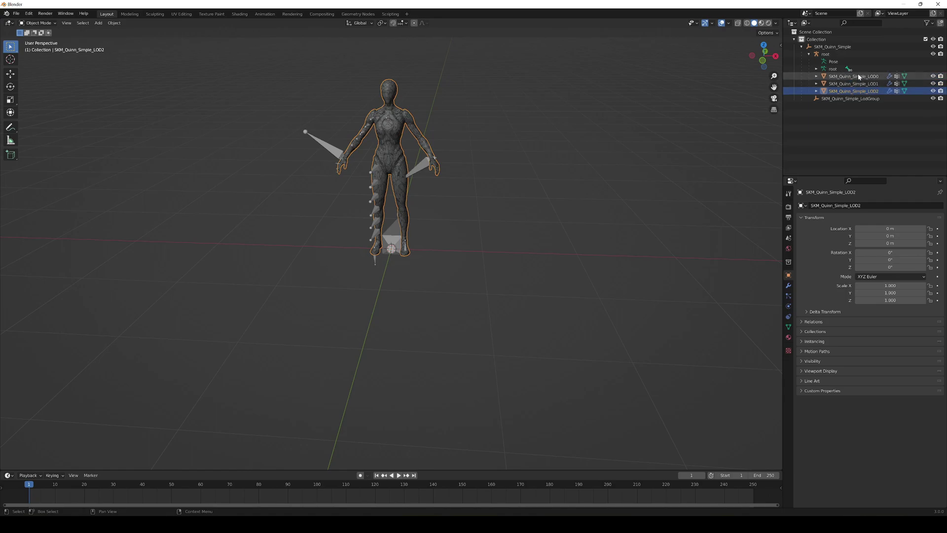
{"action": "left_click", "coordinate": [854, 91]}
{"action": "left_click", "coordinate": [854, 76]}
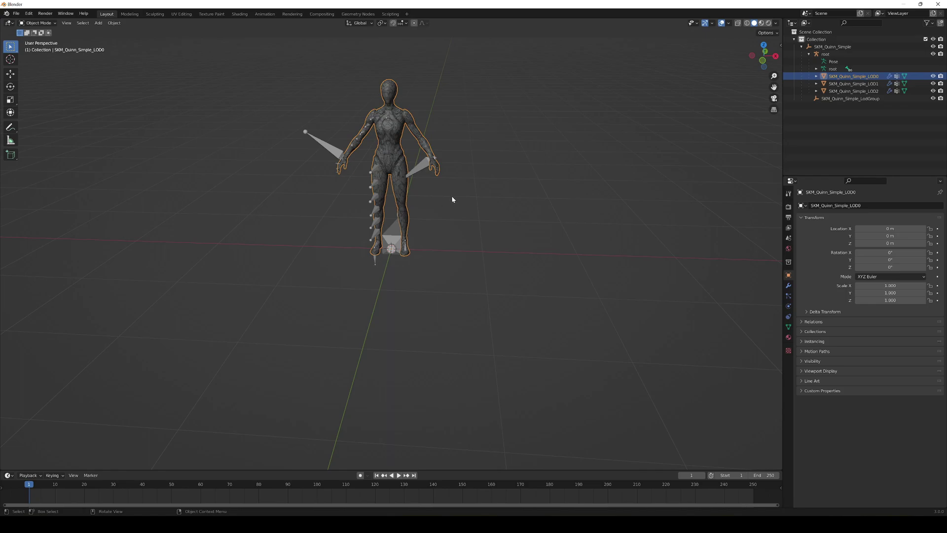
{"action": "left_click", "coordinate": [877, 92]}
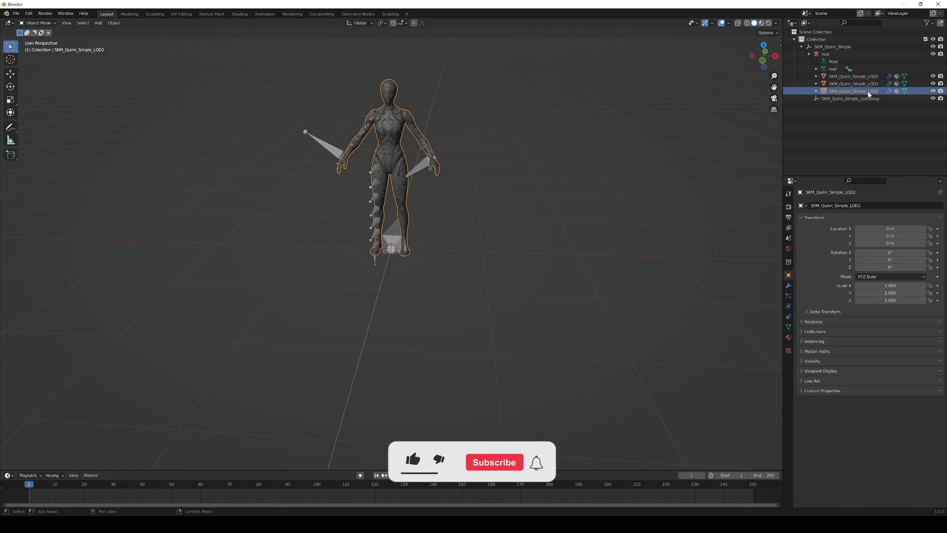
{"action": "key", "text": "Delete"}
{"action": "left_click", "coordinate": [869, 85]}
{"action": "key", "text": "Delete"}
{"action": "left_click", "coordinate": [855, 76]}
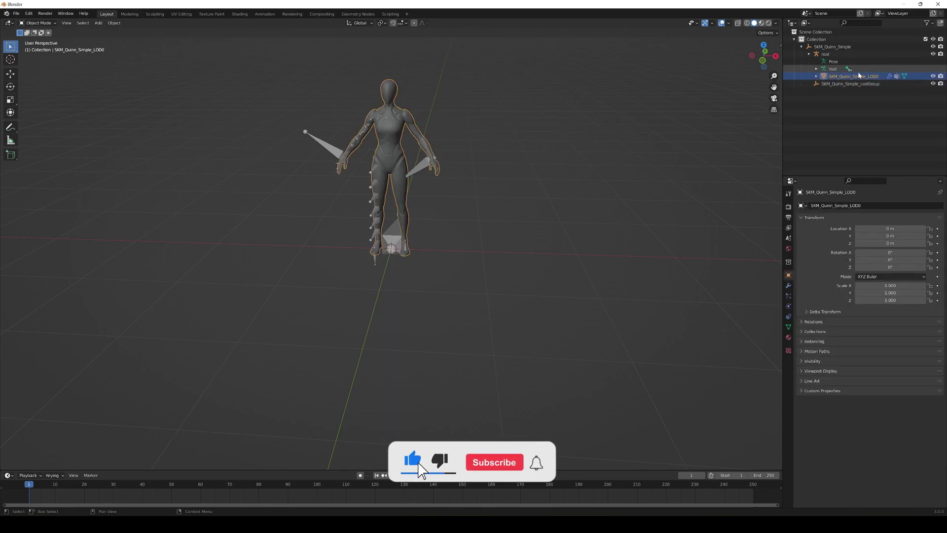
Put the LOD0 mesh into Edit Mode and deselect all its vertices
{"action": "scroll", "coordinate": [438, 100], "scroll_direction": "up", "scroll_amount": 5}
{"action": "scroll", "coordinate": [438, 118], "scroll_direction": "down", "scroll_amount": 6}
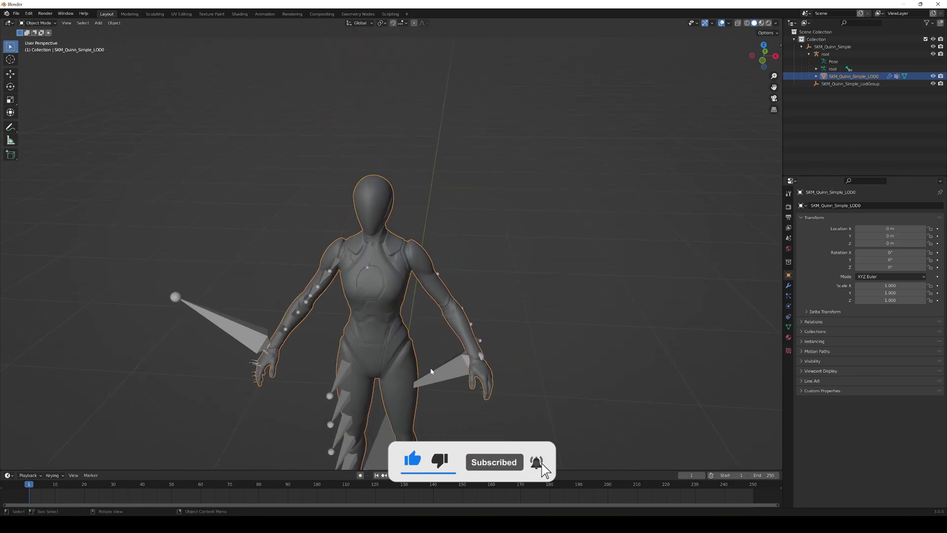
{"action": "scroll", "coordinate": [448, 291], "scroll_direction": "up", "scroll_amount": 3}
{"action": "middle_click_drag", "start_coordinate": [447, 294], "coordinate": [671, 86]}
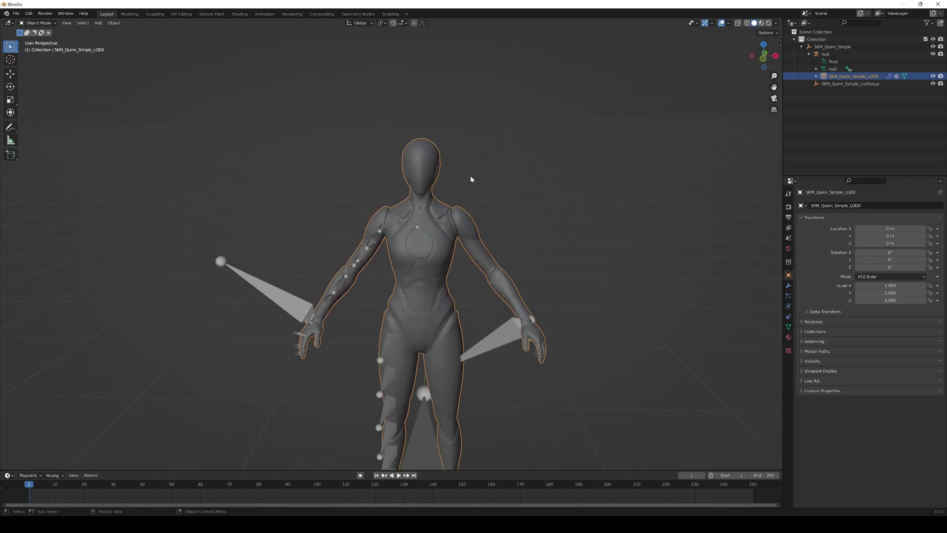
{"action": "left_click", "coordinate": [38, 23]}
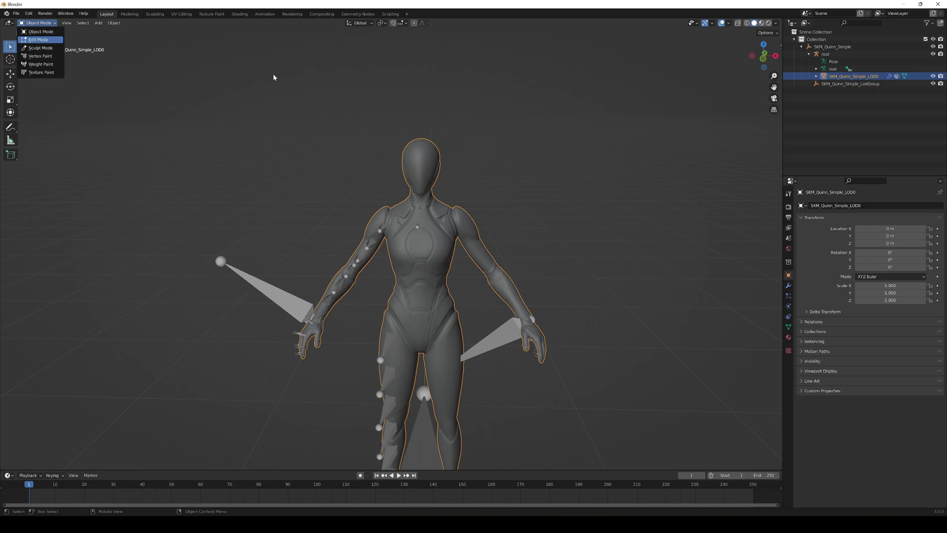
{"action": "key", "text": "Return"}
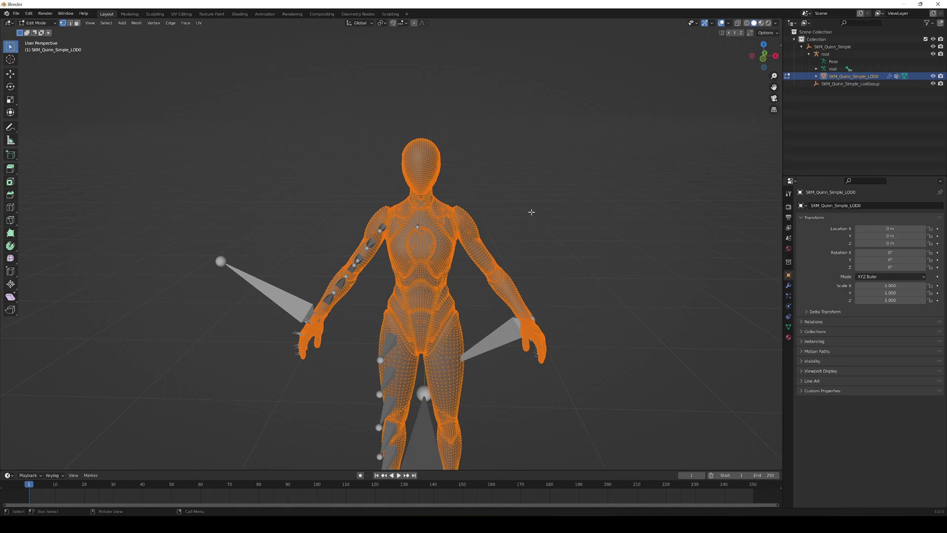
{"action": "key", "text": "alt+a"}
Enable X-ray wireframe shading and try box-selecting the head-top vertices, then clear them
{"action": "mouse_move", "coordinate": [532, 212]}
{"action": "middle_mouse_down"}
{"action": "mouse_move", "coordinate": [513, 212]}
{"action": "mouse_move", "coordinate": [534, 214]}
{"action": "mouse_move", "coordinate": [514, 220]}
{"action": "mouse_move", "coordinate": [539, 219]}
{"action": "middle_mouse_up"}
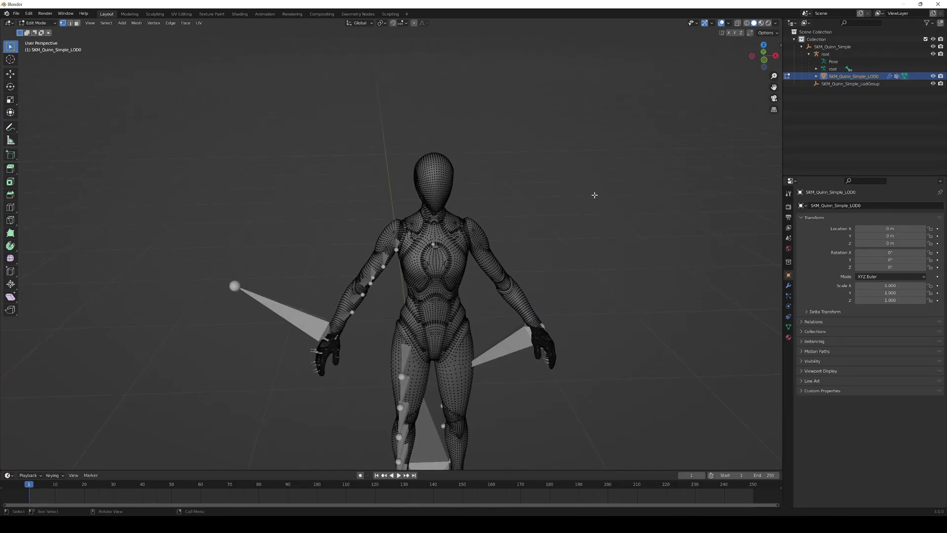
{"action": "left_click", "coordinate": [747, 23]}
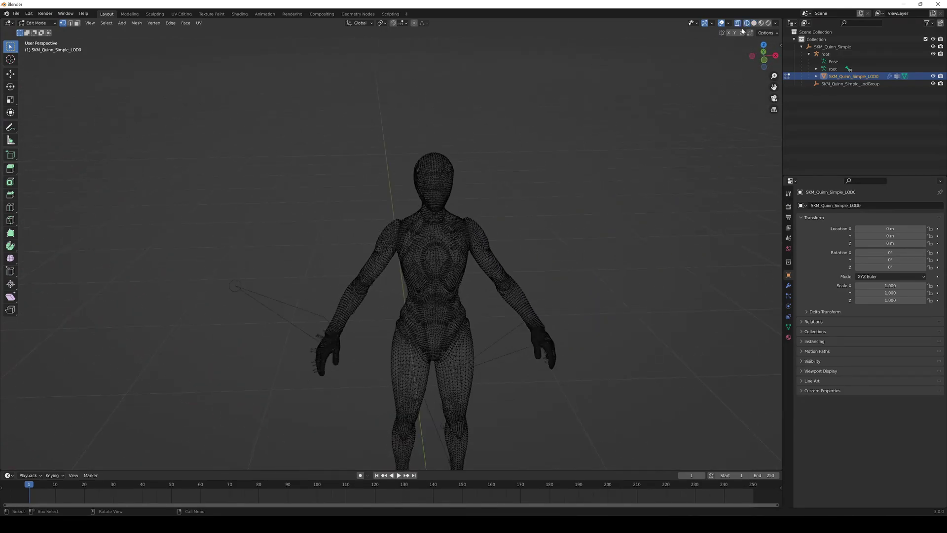
{"action": "middle_click_drag", "start_coordinate": [508, 176], "coordinate": [430, 180]}
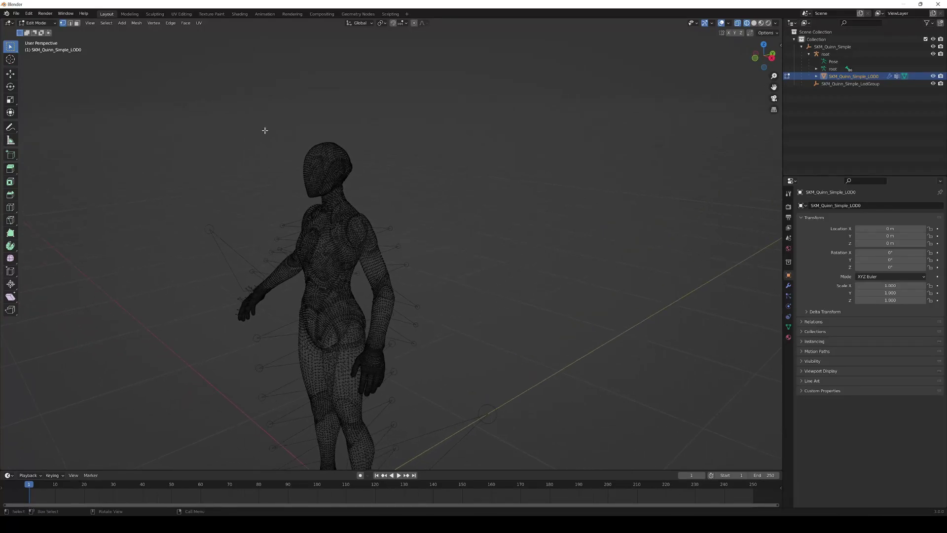
{"action": "left_click_drag", "start_coordinate": [307, 121], "coordinate": [345, 156]}
{"action": "mouse_move", "coordinate": [370, 159]}
{"action": "middle_mouse_down"}
{"action": "mouse_move", "coordinate": [514, 163]}
{"action": "mouse_move", "coordinate": [479, 140]}
{"action": "mouse_move", "coordinate": [506, 144]}
{"action": "mouse_move", "coordinate": [433, 170]}
{"action": "mouse_move", "coordinate": [376, 167]}
{"action": "middle_mouse_up"}
{"action": "left_click", "coordinate": [384, 160]}
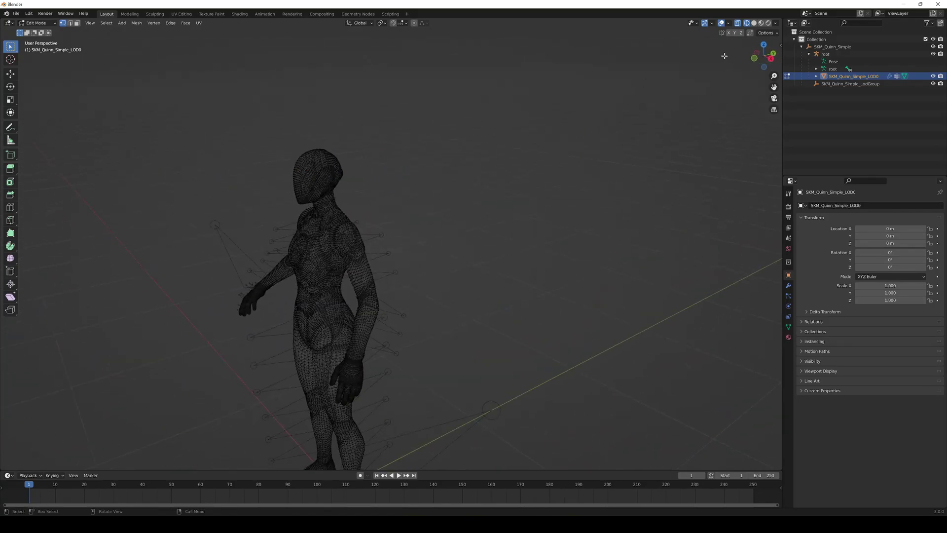
Retry the head-top selection in solid shading, clear it, and return to wireframe shading
{"action": "left_click", "coordinate": [754, 23]}
{"action": "left_click_drag", "start_coordinate": [287, 140], "coordinate": [380, 167]}
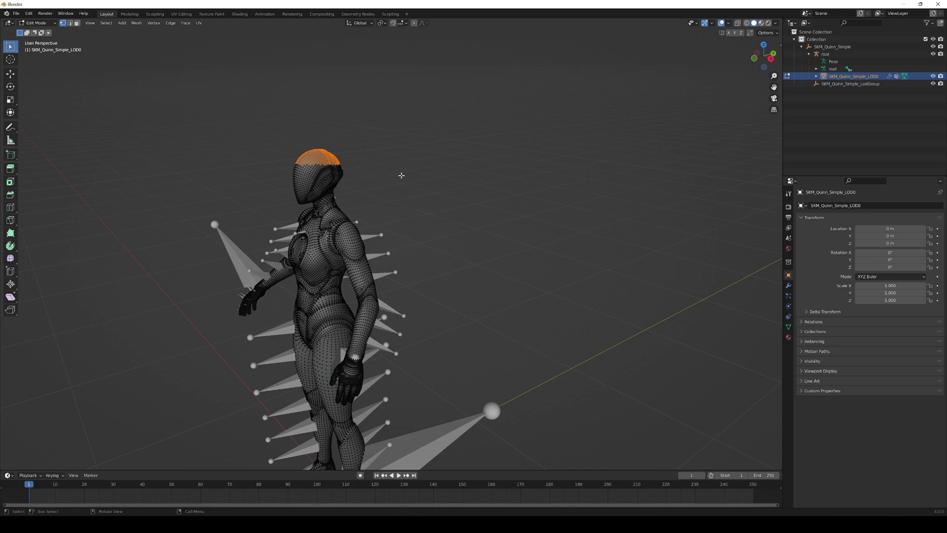
{"action": "mouse_move", "coordinate": [402, 176]}
{"action": "middle_mouse_down"}
{"action": "mouse_move", "coordinate": [537, 146]}
{"action": "mouse_move", "coordinate": [665, 89]}
{"action": "middle_mouse_up"}
{"action": "left_click", "coordinate": [548, 146]}
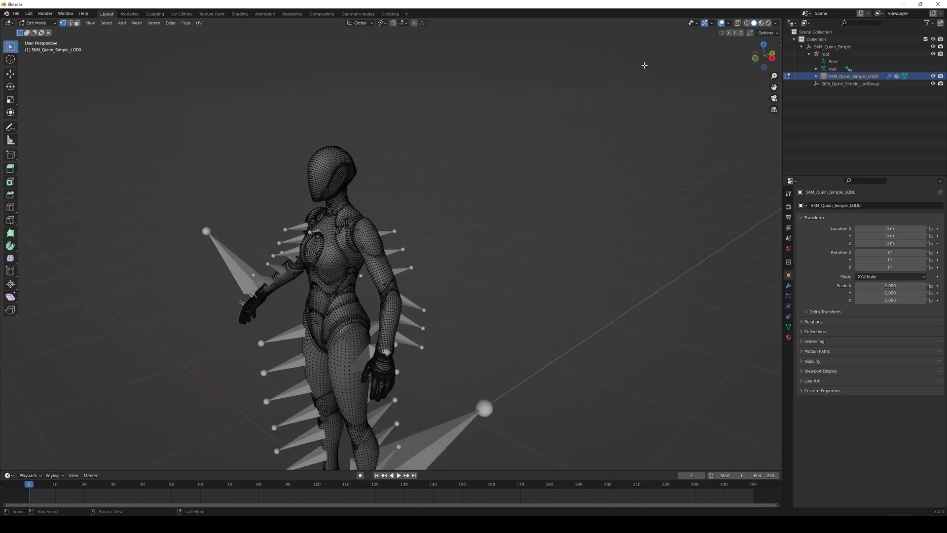
{"action": "left_click", "coordinate": [747, 23]}
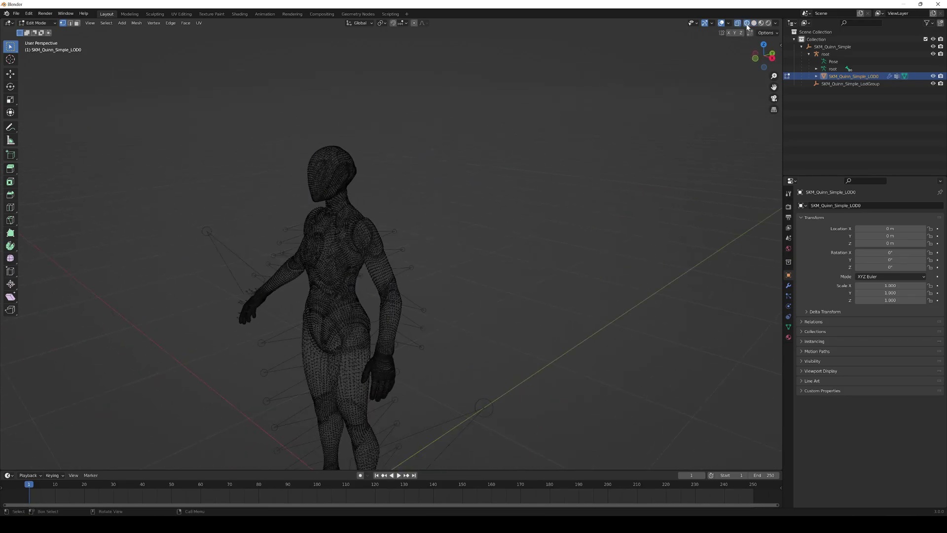
Box-select the scalp vertices across the top of the head in Front Orthographic view
{"action": "left_click", "coordinate": [754, 59]}
{"action": "scroll", "coordinate": [417, 146], "scroll_direction": "up", "scroll_amount": 3}
{"action": "scroll", "coordinate": [417, 146], "scroll_direction": "up", "scroll_amount": 3}
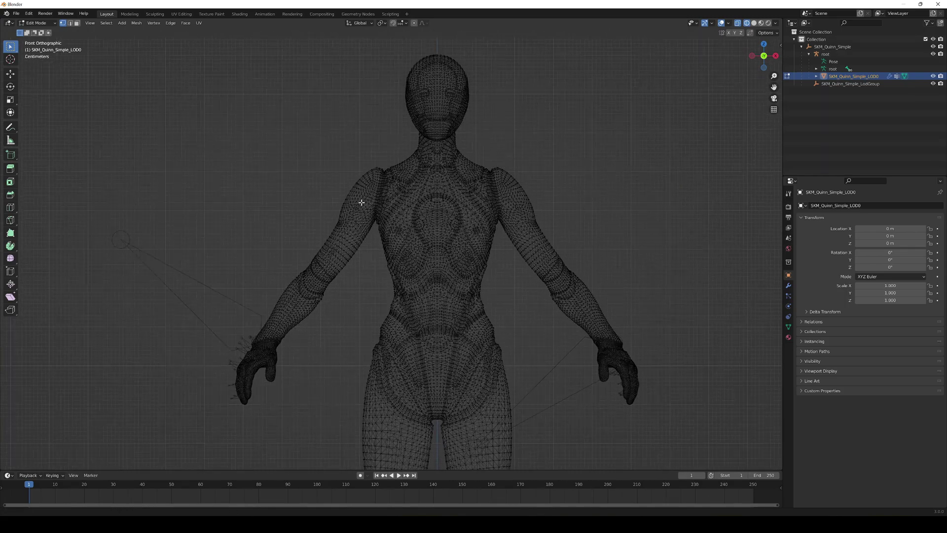
{"action": "scroll", "coordinate": [321, 190], "scroll_direction": "up", "scroll_amount": 2}
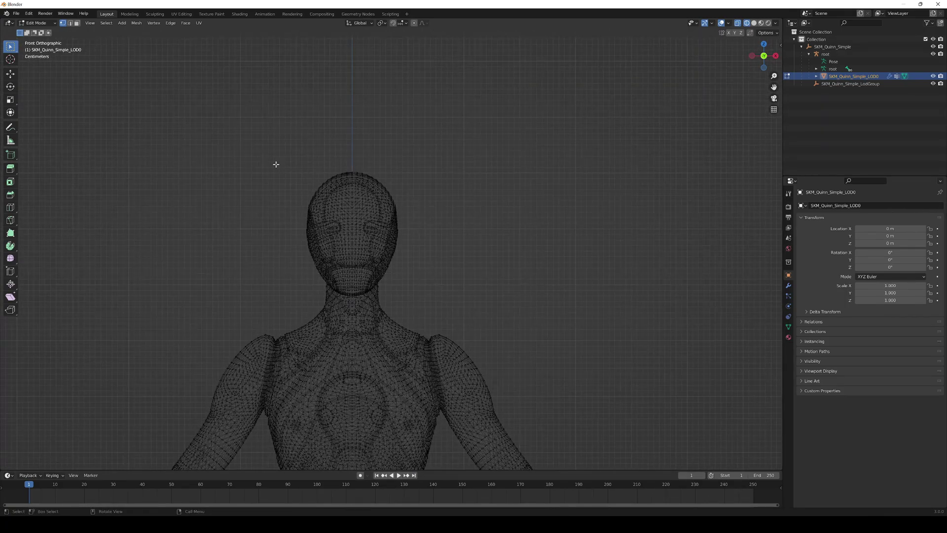
{"action": "left_click_drag", "start_coordinate": [268, 156], "coordinate": [449, 210]}
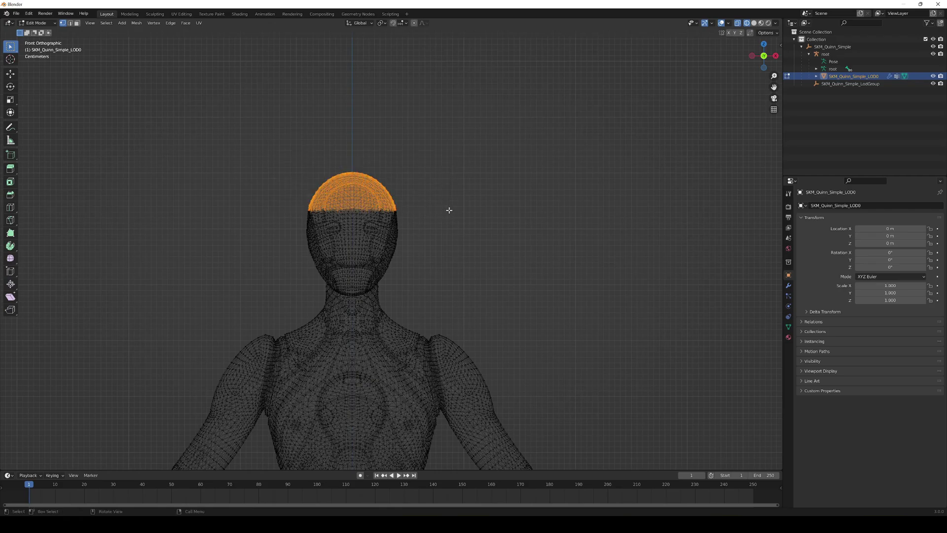
Orbit around the character to check the scalp selection from several angles
{"action": "left_click_drag", "start_coordinate": [745, 49], "coordinate": [399, 226]}
{"action": "mouse_move", "coordinate": [399, 225]}
{"action": "middle_mouse_down"}
{"action": "mouse_move", "coordinate": [309, 218]}
{"action": "mouse_move", "coordinate": [390, 214]}
{"action": "mouse_move", "coordinate": [410, 226]}
{"action": "middle_mouse_up"}
{"action": "middle_click_drag", "start_coordinate": [502, 236], "coordinate": [468, 245]}
{"action": "scroll", "coordinate": [467, 245], "scroll_direction": "up", "scroll_amount": 2}
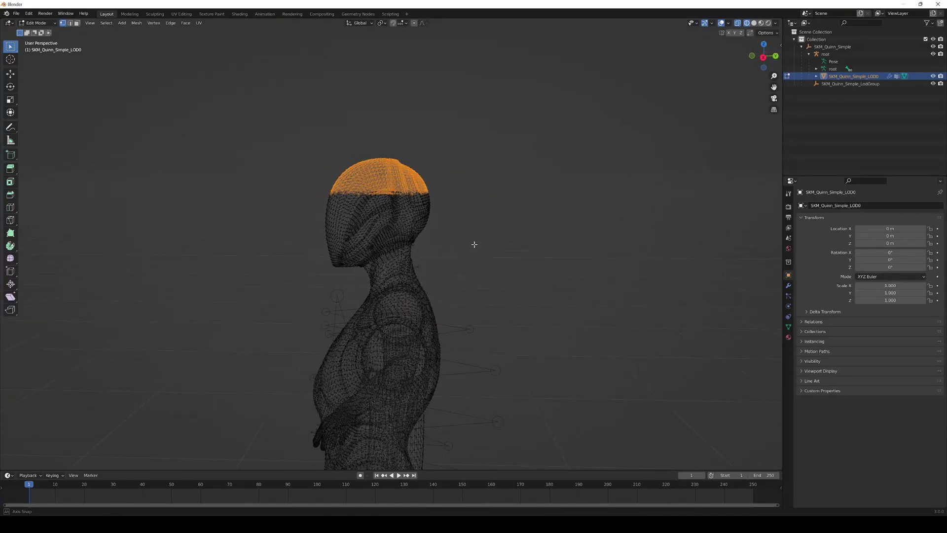
{"action": "key", "text": "b"}
{"action": "key", "text": "Escape"}
Inspect the back of the head, then switch to Solid shading and recentre the character
{"action": "middle_click_drag", "start_coordinate": [442, 199], "coordinate": [374, 212]}
{"action": "scroll", "coordinate": [303, 210], "scroll_direction": "up", "scroll_amount": 2}
{"action": "scroll", "coordinate": [302, 210], "scroll_direction": "up", "scroll_amount": 1}
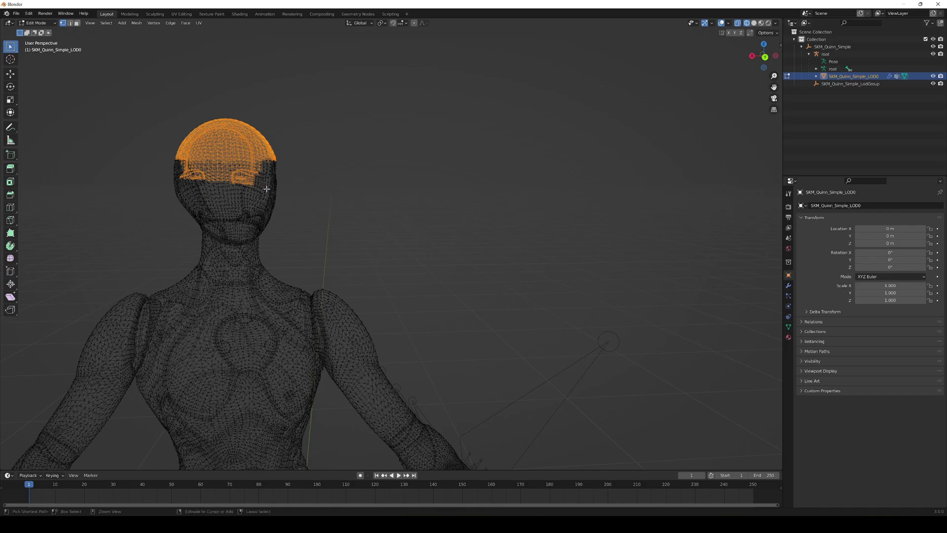
{"action": "middle_click_drag", "start_coordinate": [254, 175], "coordinate": [252, 207]}
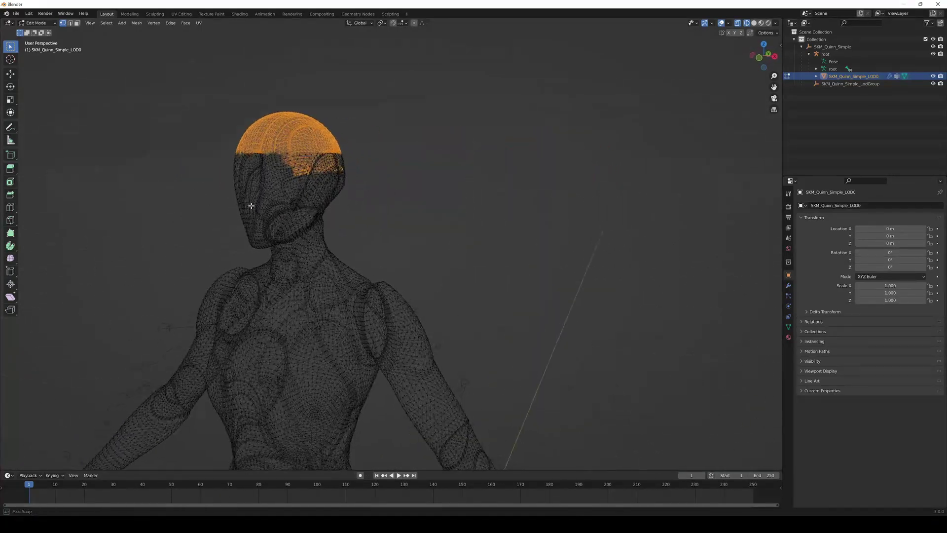
{"action": "left_click", "coordinate": [754, 23]}
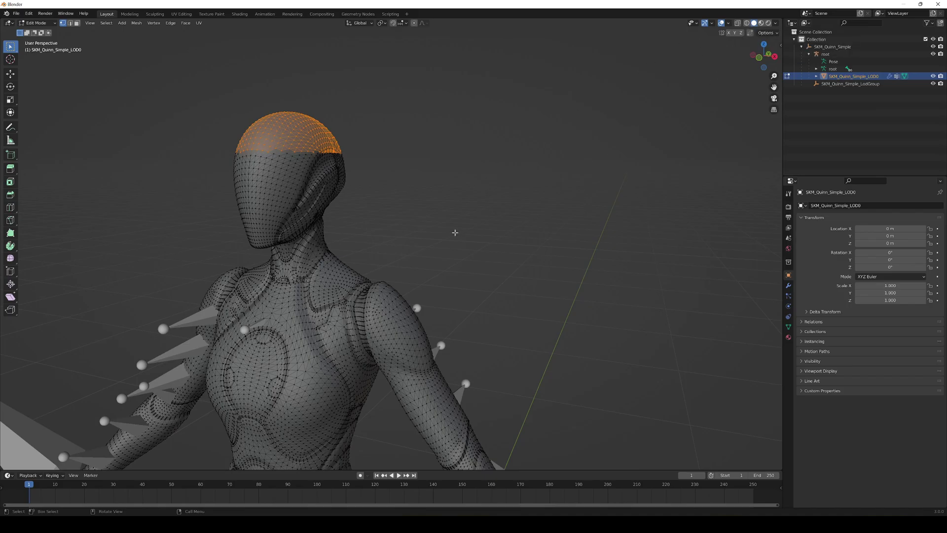
{"action": "scroll", "coordinate": [455, 232], "scroll_direction": "down", "scroll_amount": 4}
{"action": "middle_click_drag", "start_coordinate": [455, 232], "coordinate": [543, 186], "text": "shift"}
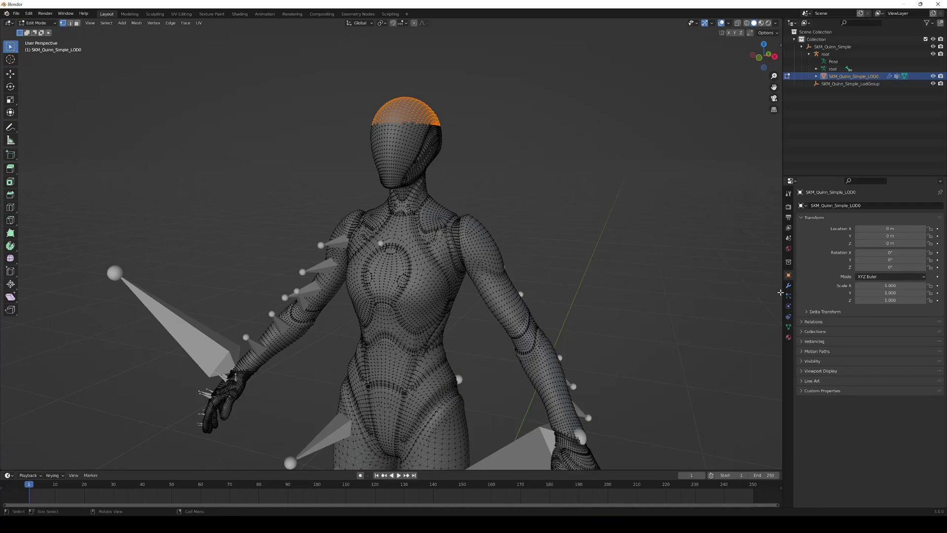
Add a new vertex group named 'Hair' in the mesh's Object Data properties
{"action": "left_click", "coordinate": [788, 297]}
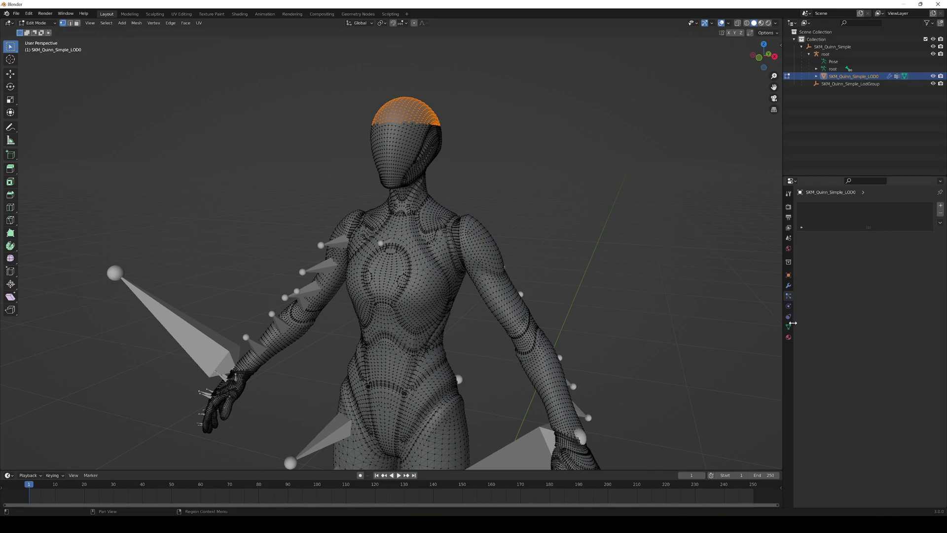
{"action": "left_click", "coordinate": [789, 328]}
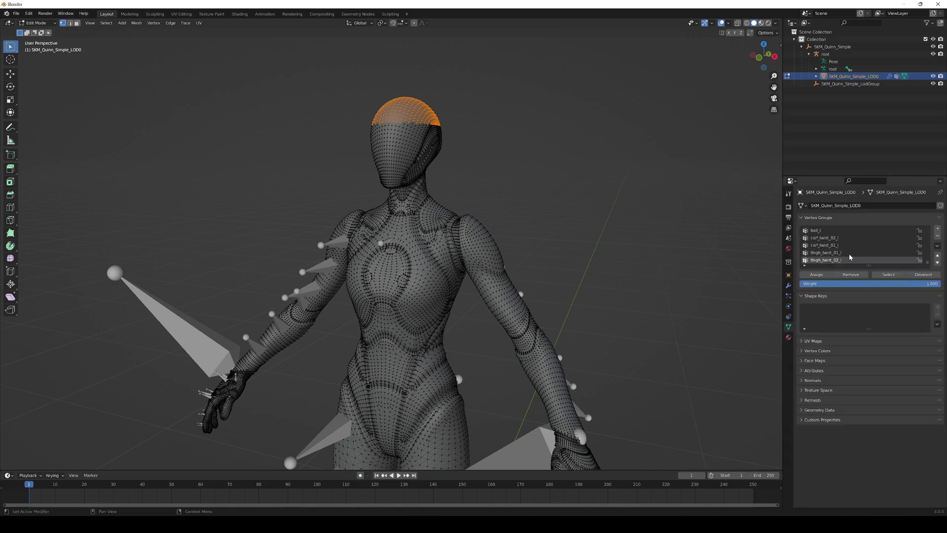
{"action": "scroll", "coordinate": [821, 256], "scroll_direction": "up", "scroll_amount": 4}
{"action": "scroll", "coordinate": [823, 256], "scroll_direction": "up", "scroll_amount": 10}
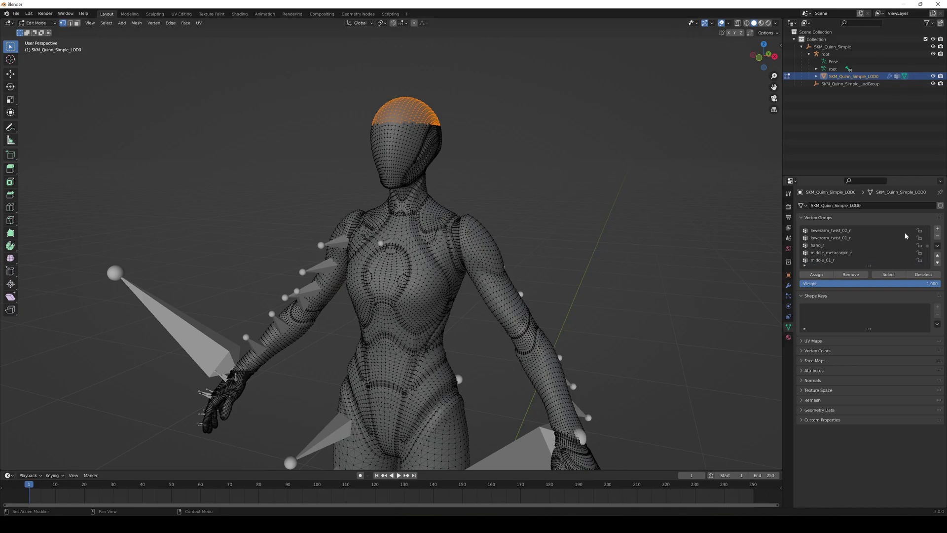
{"action": "left_click", "coordinate": [938, 230]}
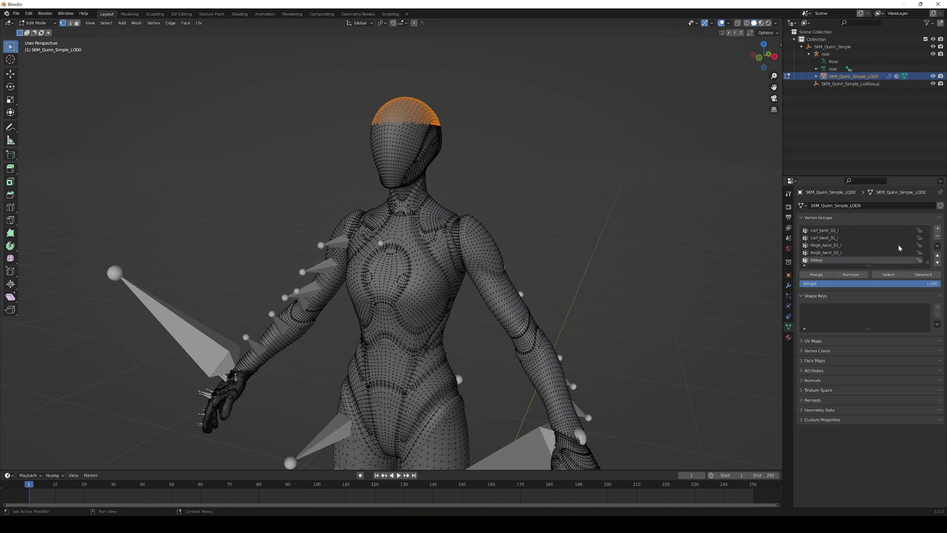
{"action": "double_click", "coordinate": [821, 261]}
{"action": "type", "text": "Hair"}
Test the Hair group with Deselect and Select, leaving the empty particle systems list showing
{"action": "left_click", "coordinate": [926, 279]}
{"action": "left_click", "coordinate": [899, 279]}
{"action": "left_click", "coordinate": [788, 296]}
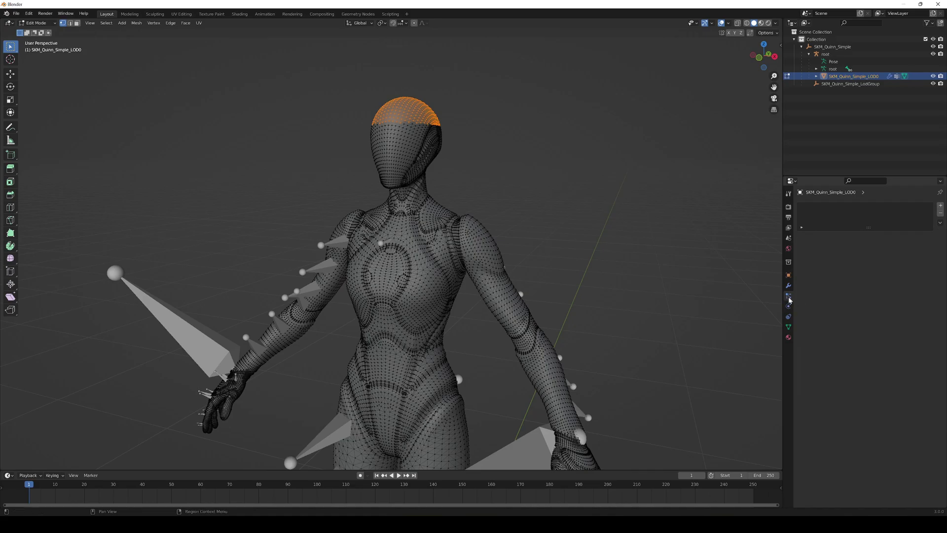